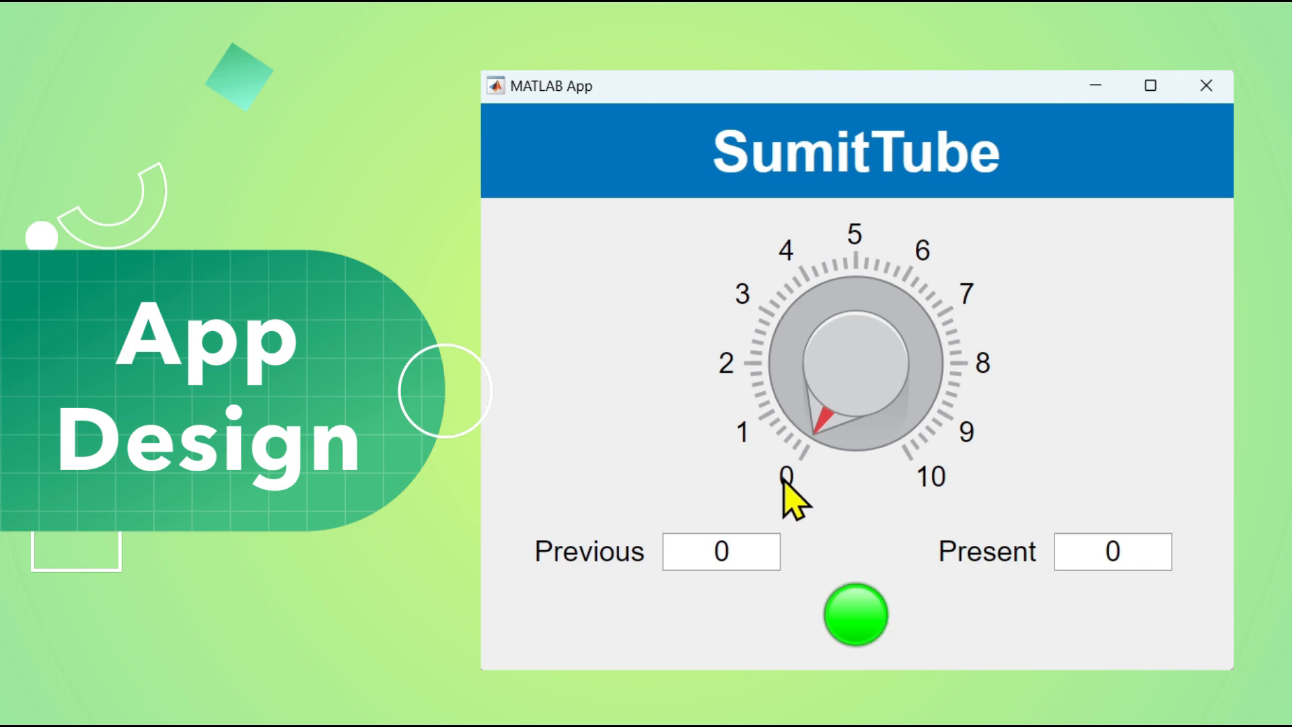
Turn the knob of the finished SumitTube app to 5 and then toward 2.
left_click(855, 234)
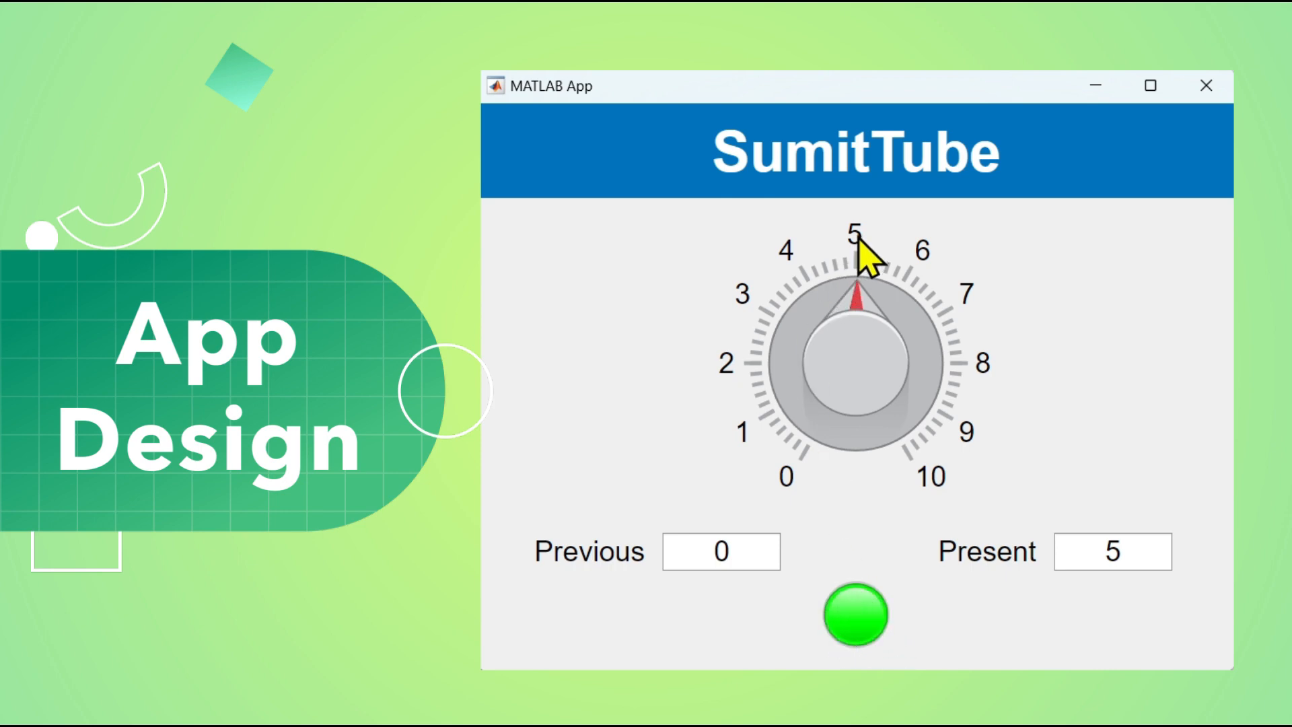
left_click(727, 370)
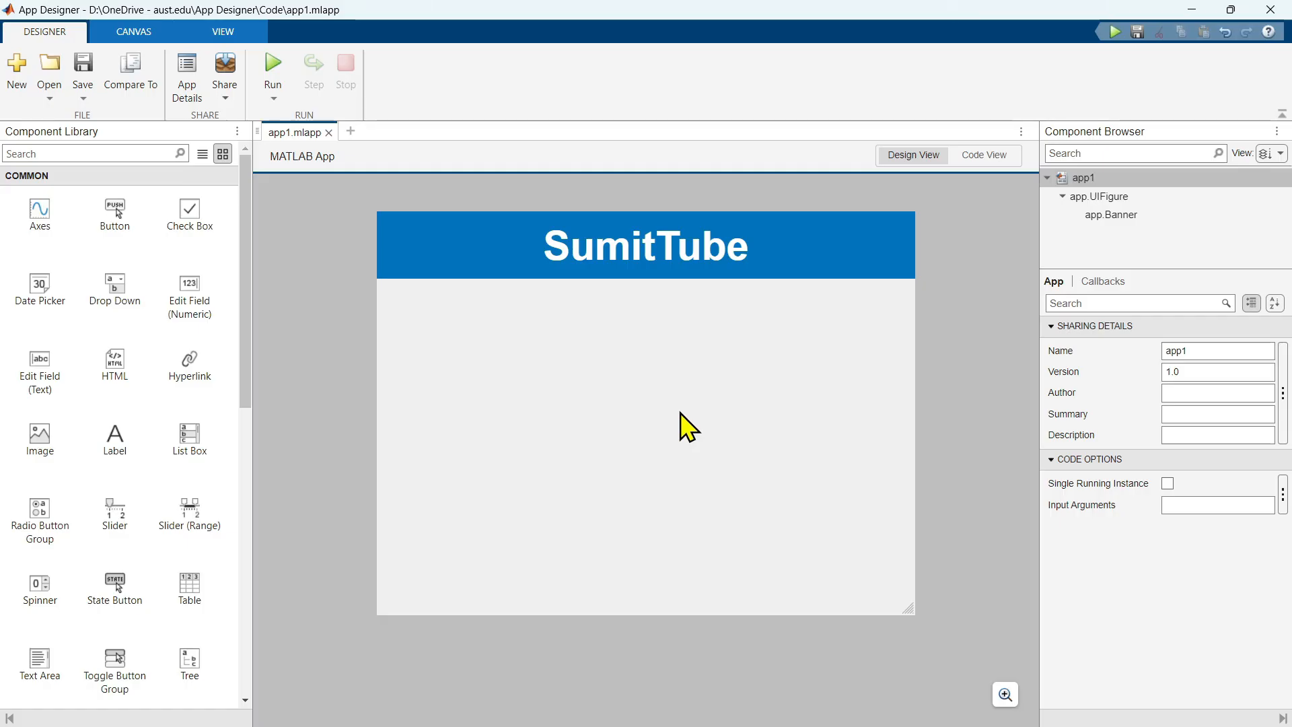
Add a Knob component to the middle of the canvas and delete its label.
scroll(52, 592, "down", 10)
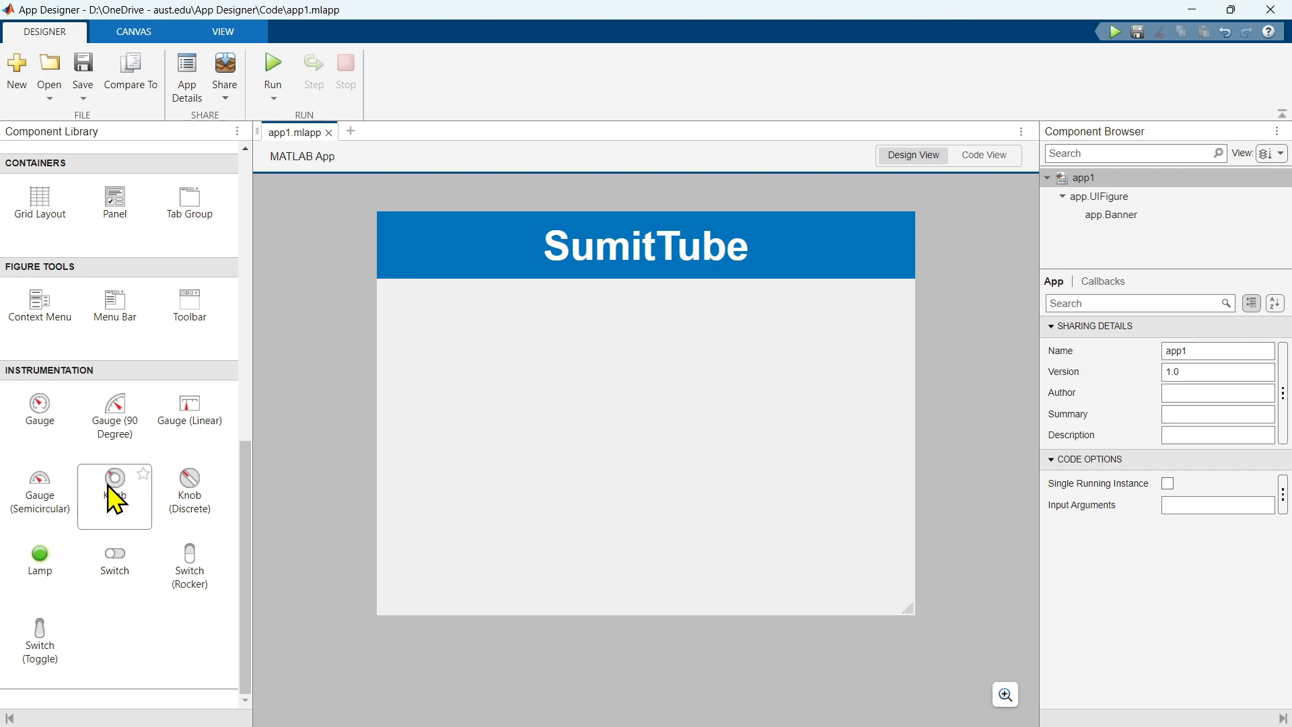
left_click_drag(115, 495, 646, 395)
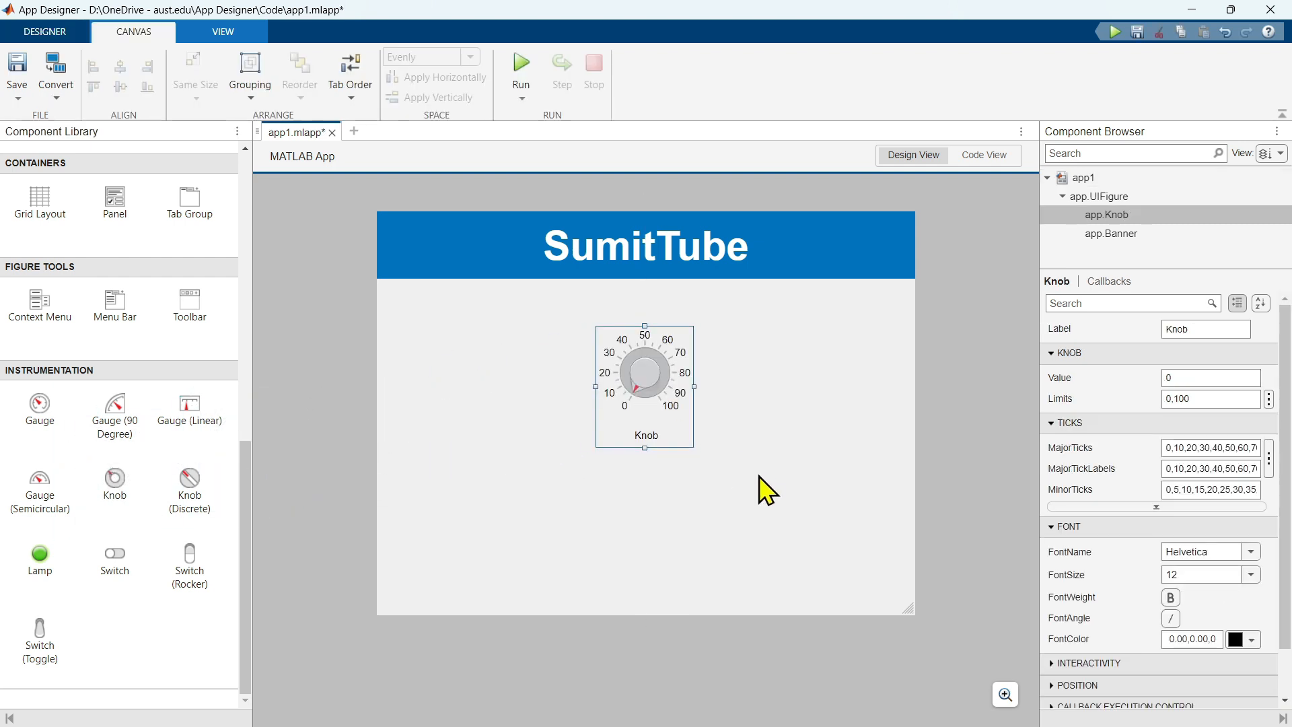
left_click(648, 438)
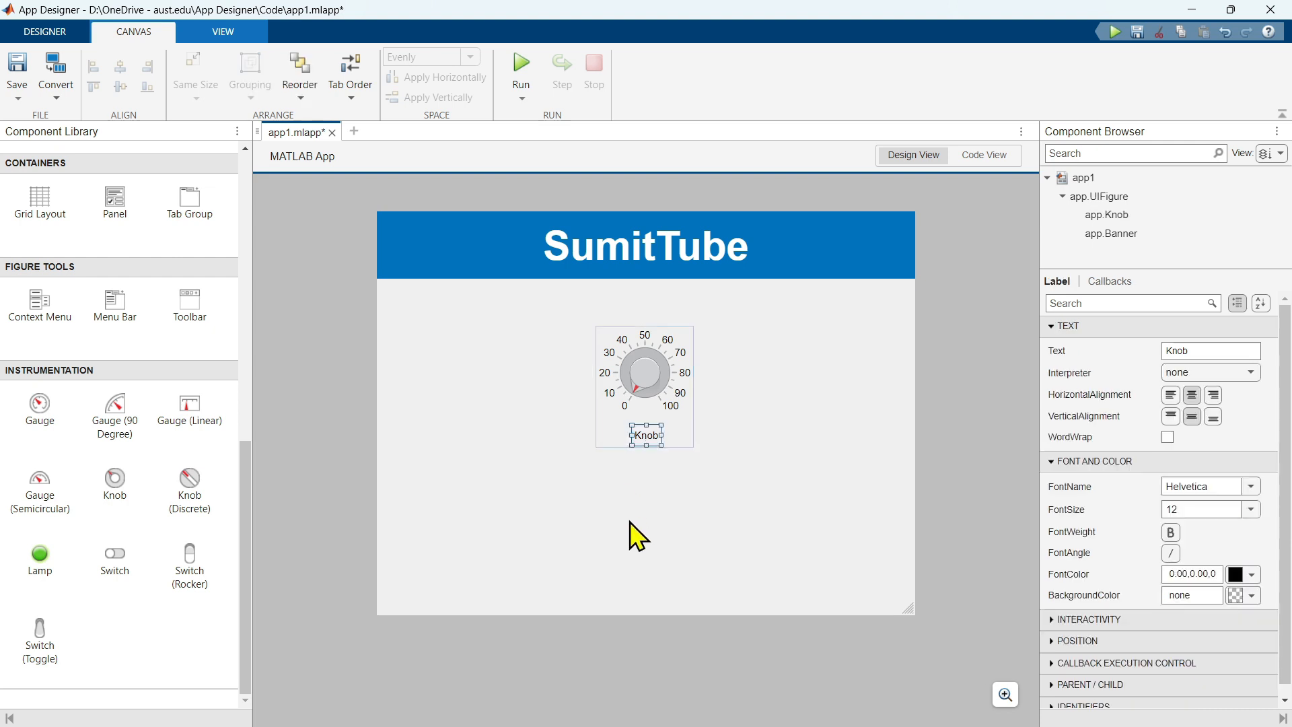
key("Delete")
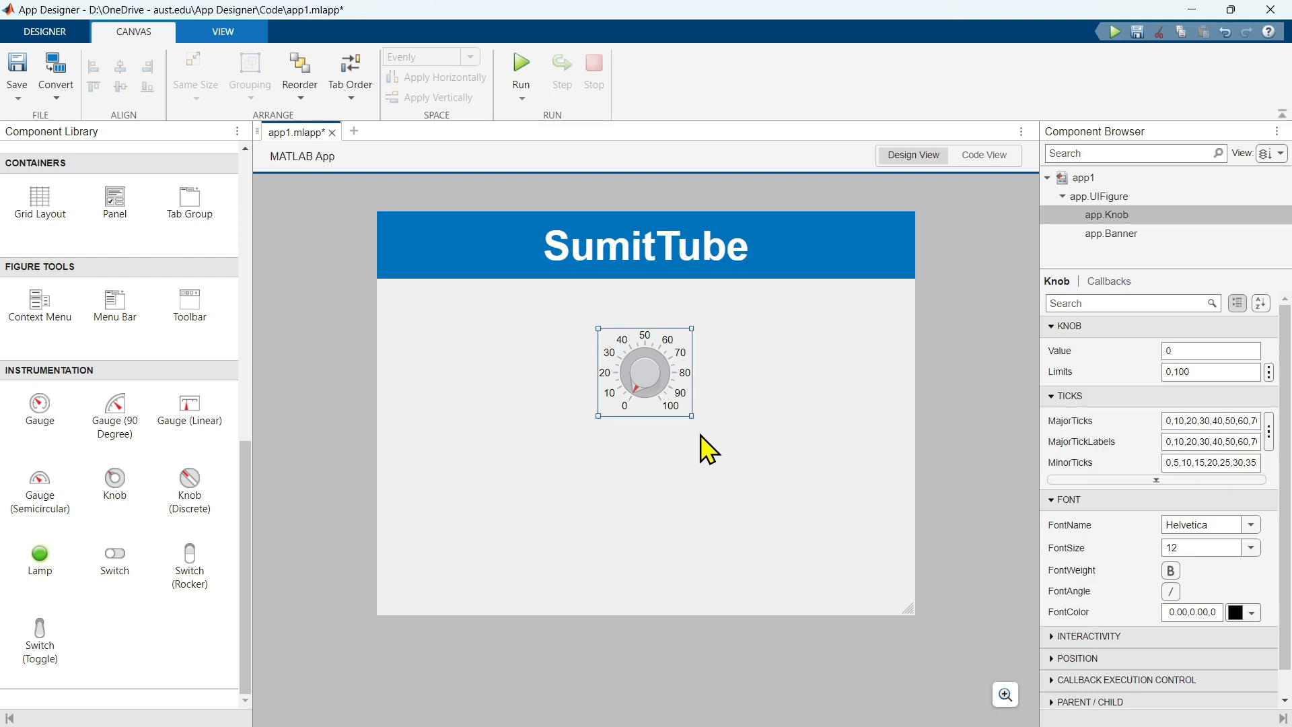
Enlarge the knob and set its font size to 24.
left_click_drag(692, 417, 741, 475)
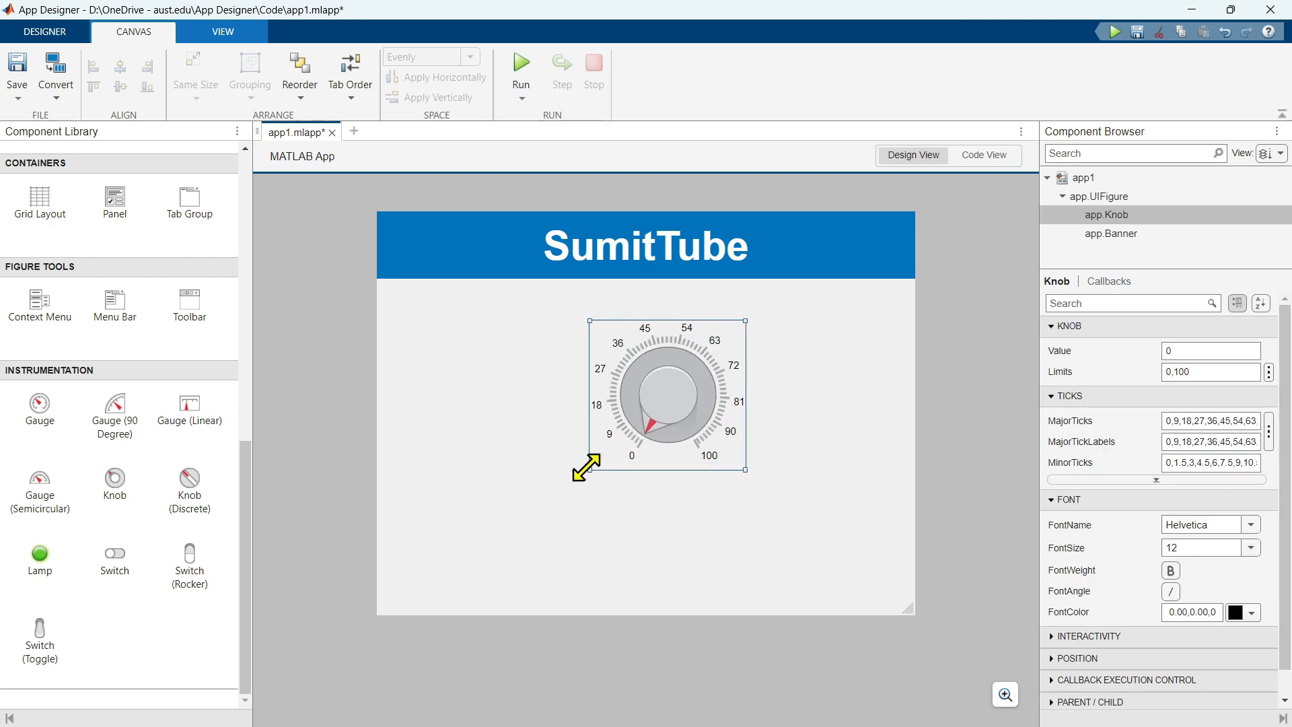
left_click_drag(592, 477, 553, 502)
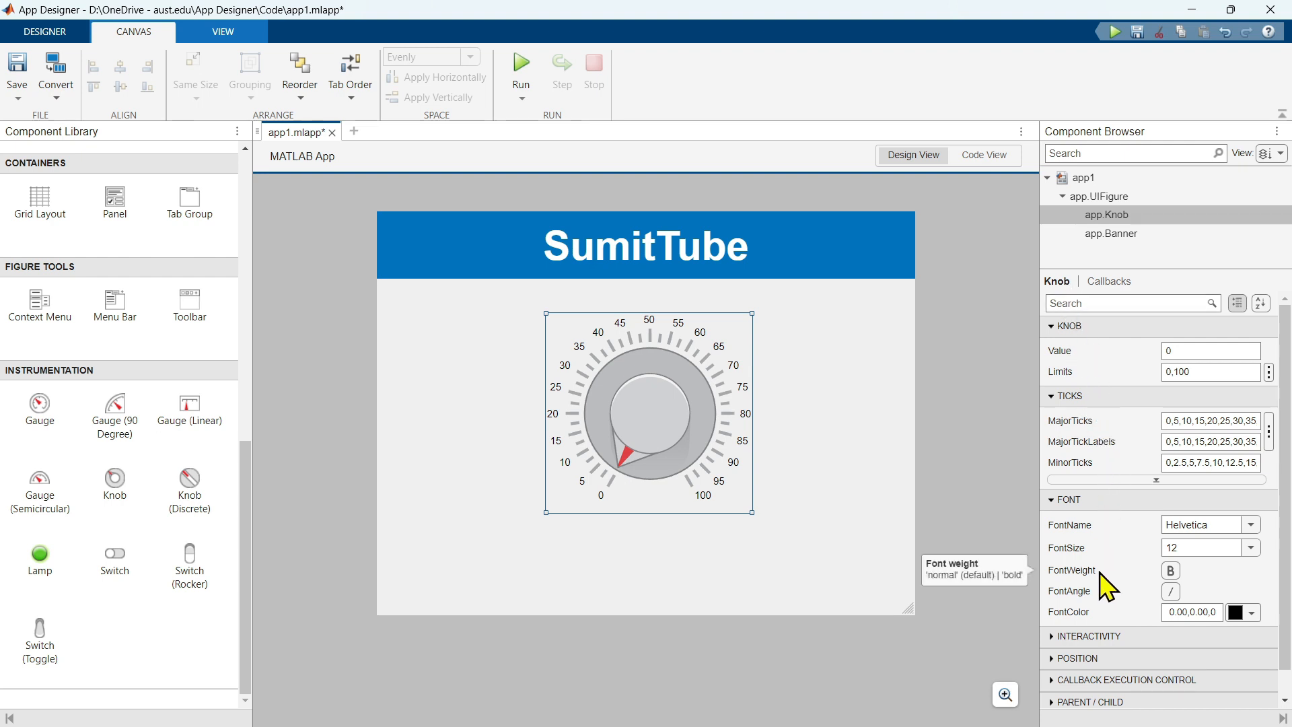
left_click(1250, 548)
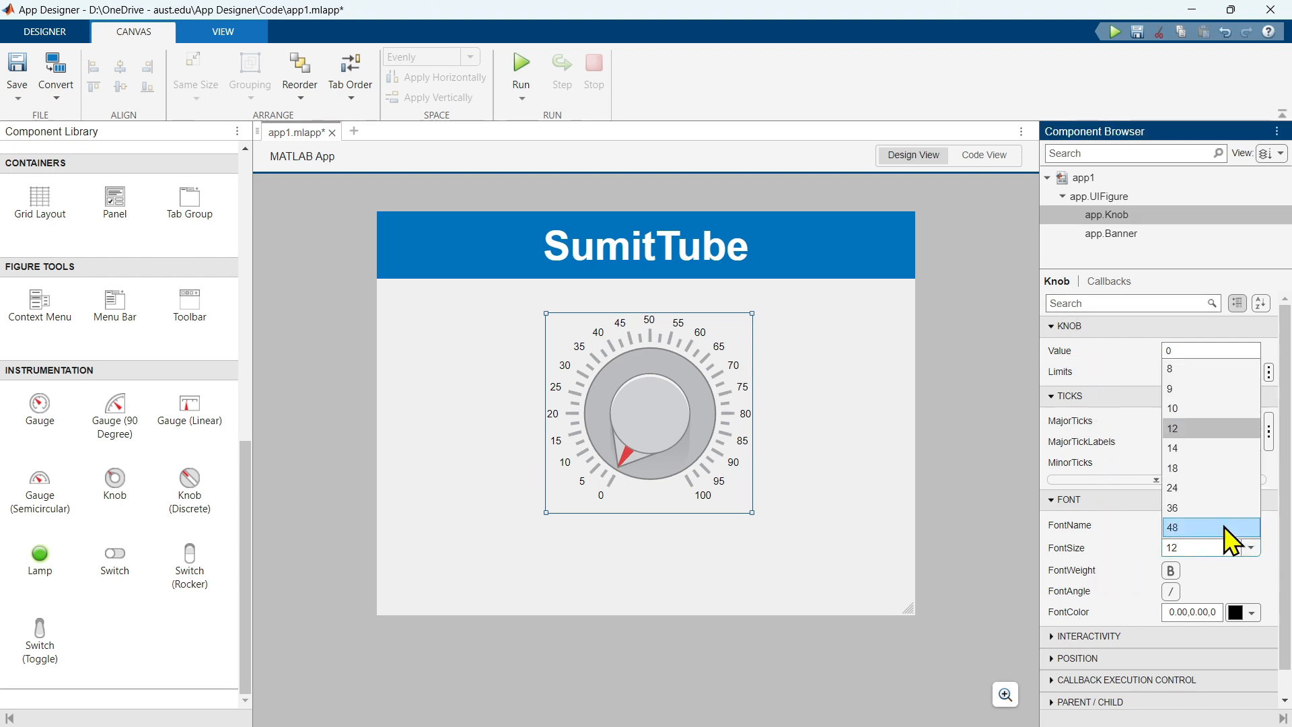
left_click(1200, 490)
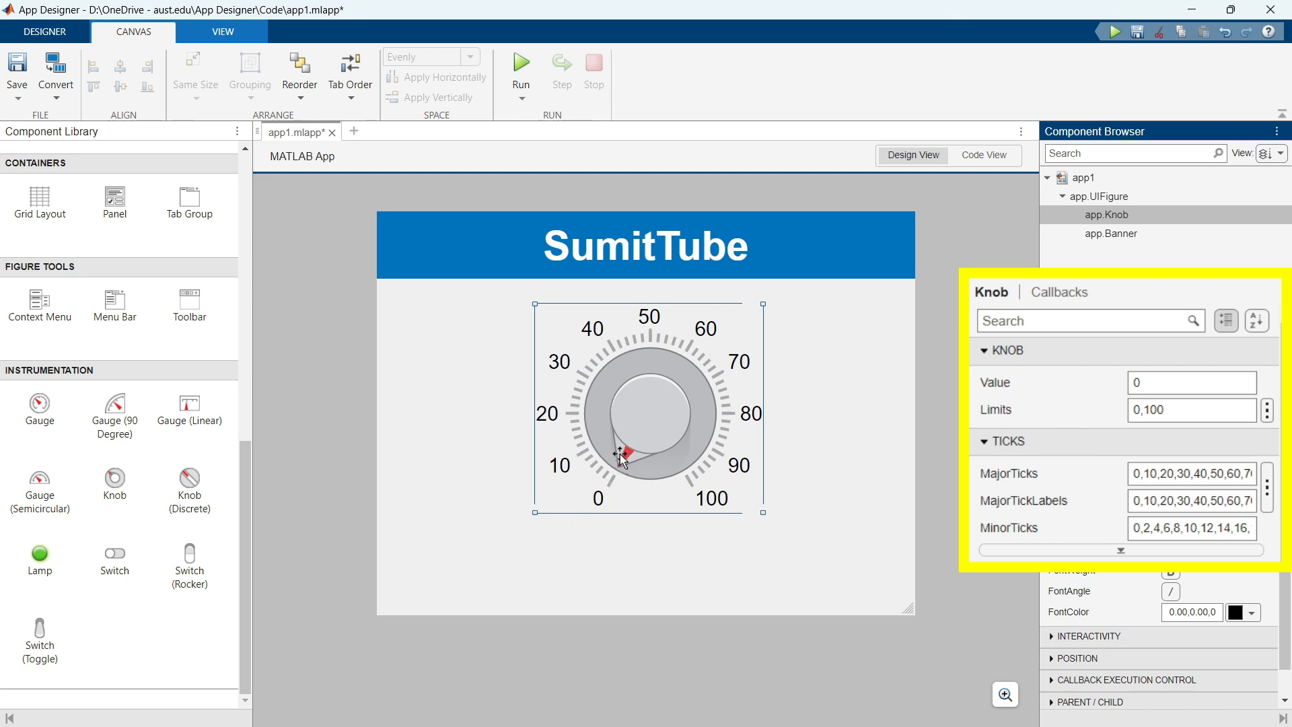
Set the knob's value to 50.
left_click(1153, 382)
key("BackSpace")
type("50")
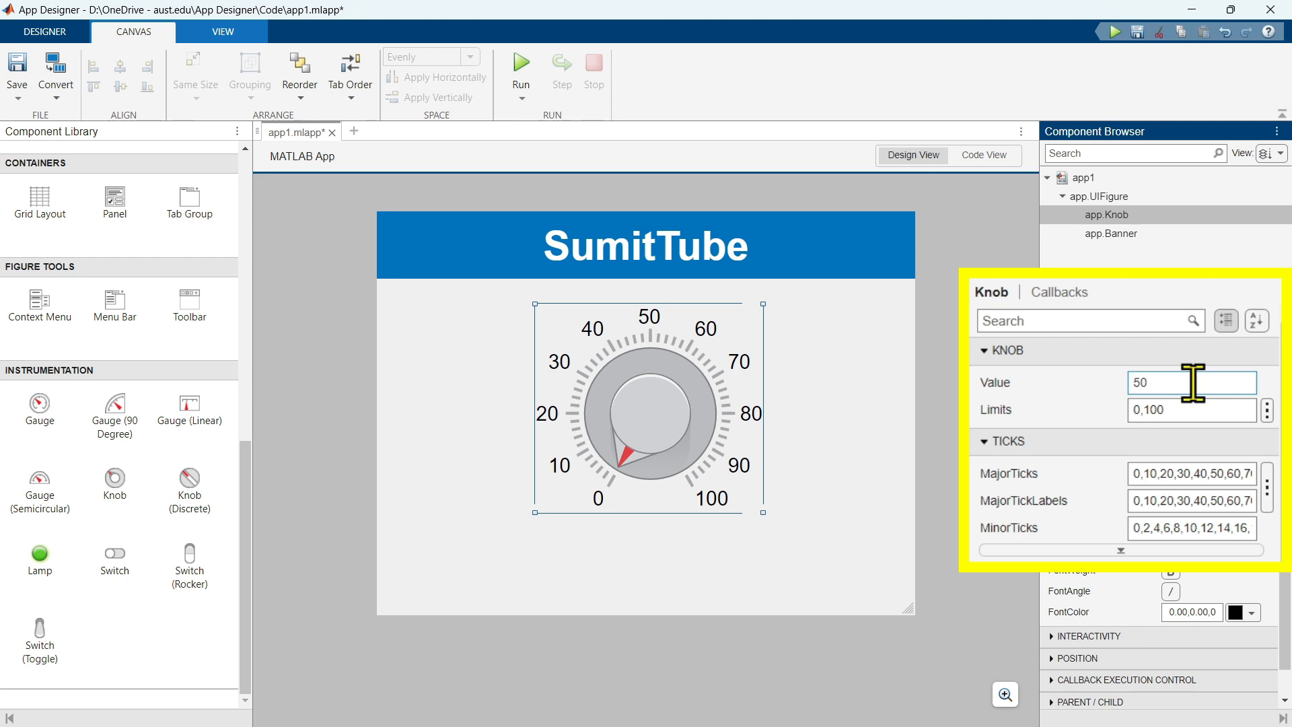
key("Return")
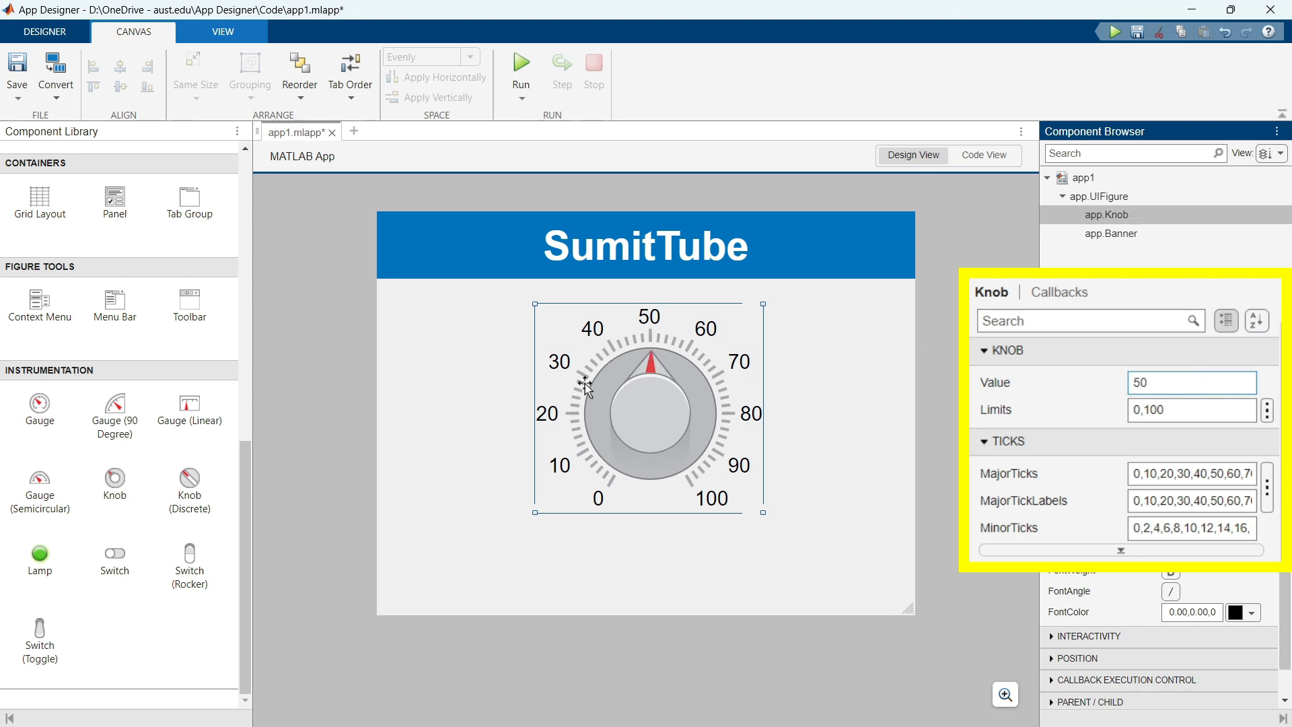
Set the knob's limits to 25,75.
left_click(1159, 409)
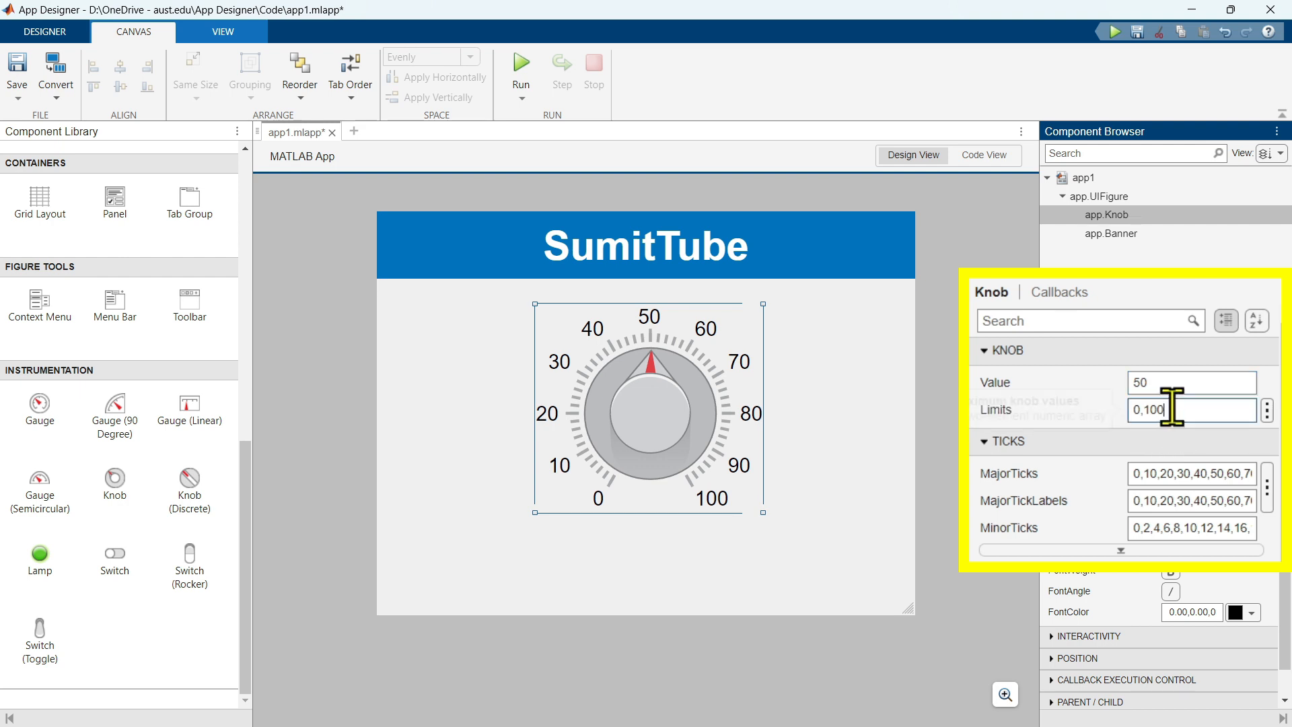
left_click_drag(1160, 409, 1132, 409)
type("25,75")
key("Return")
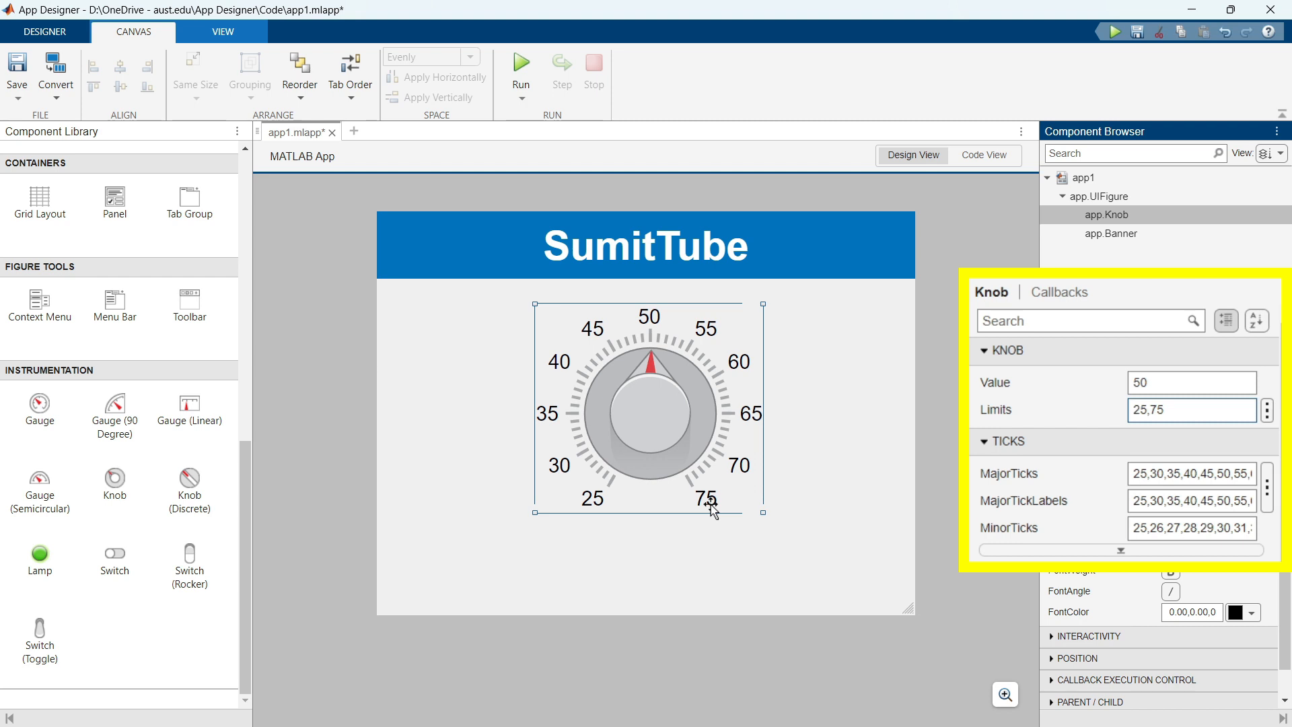
Set the knob's lower limit to 0 by editing its lowest tick label directly on the knob.
double_click(595, 501)
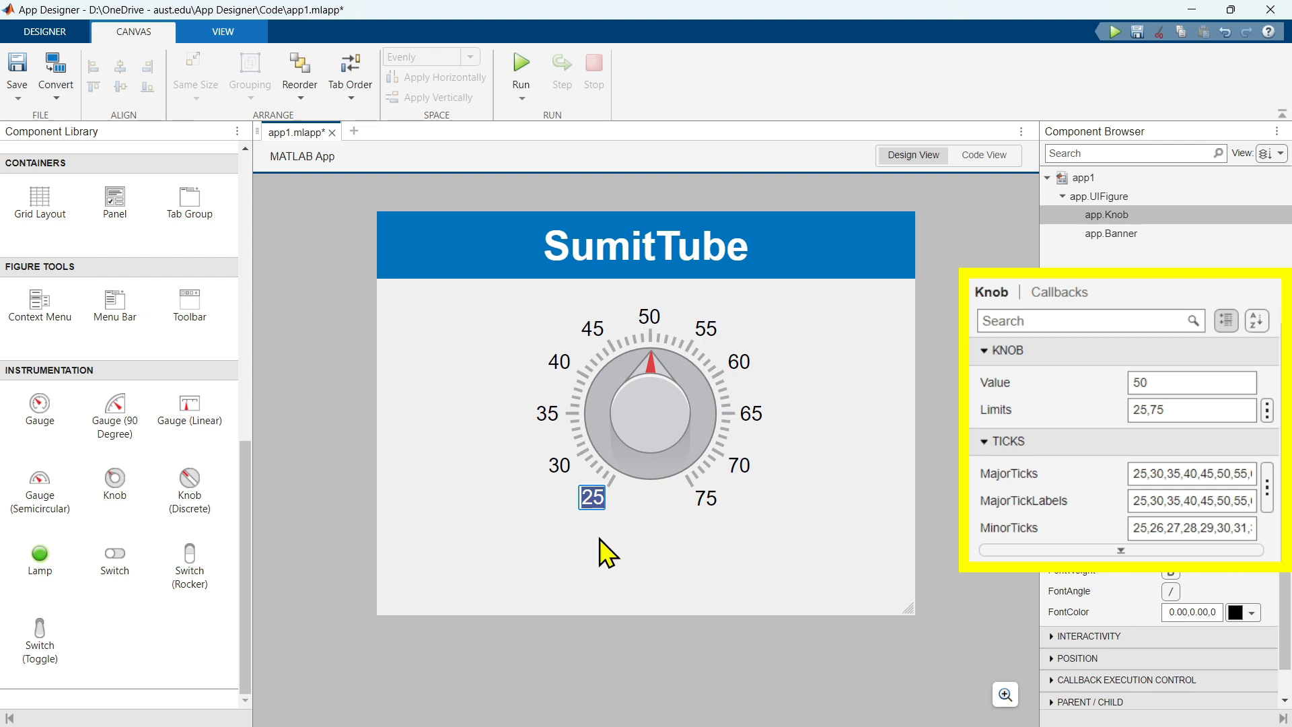
type("0")
key("Return")
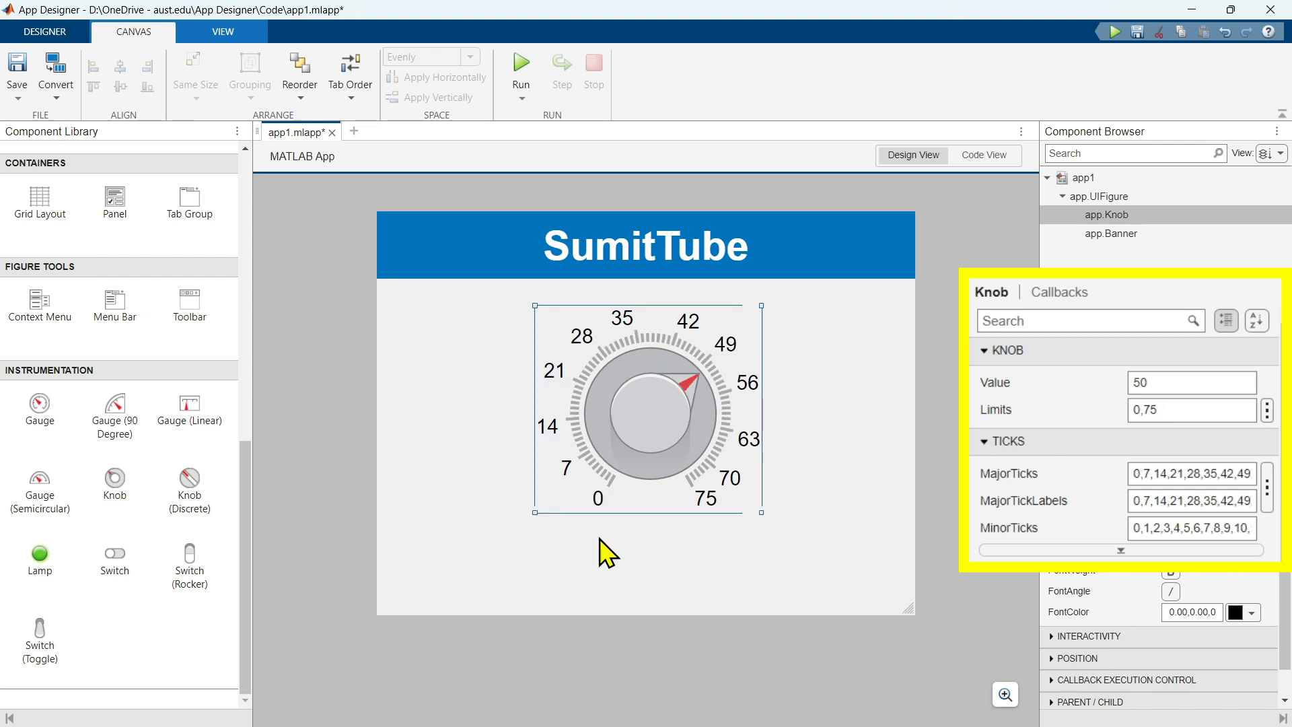
Set the knob's upper limit to 100 by editing its highest tick label directly on the knob.
double_click(704, 500)
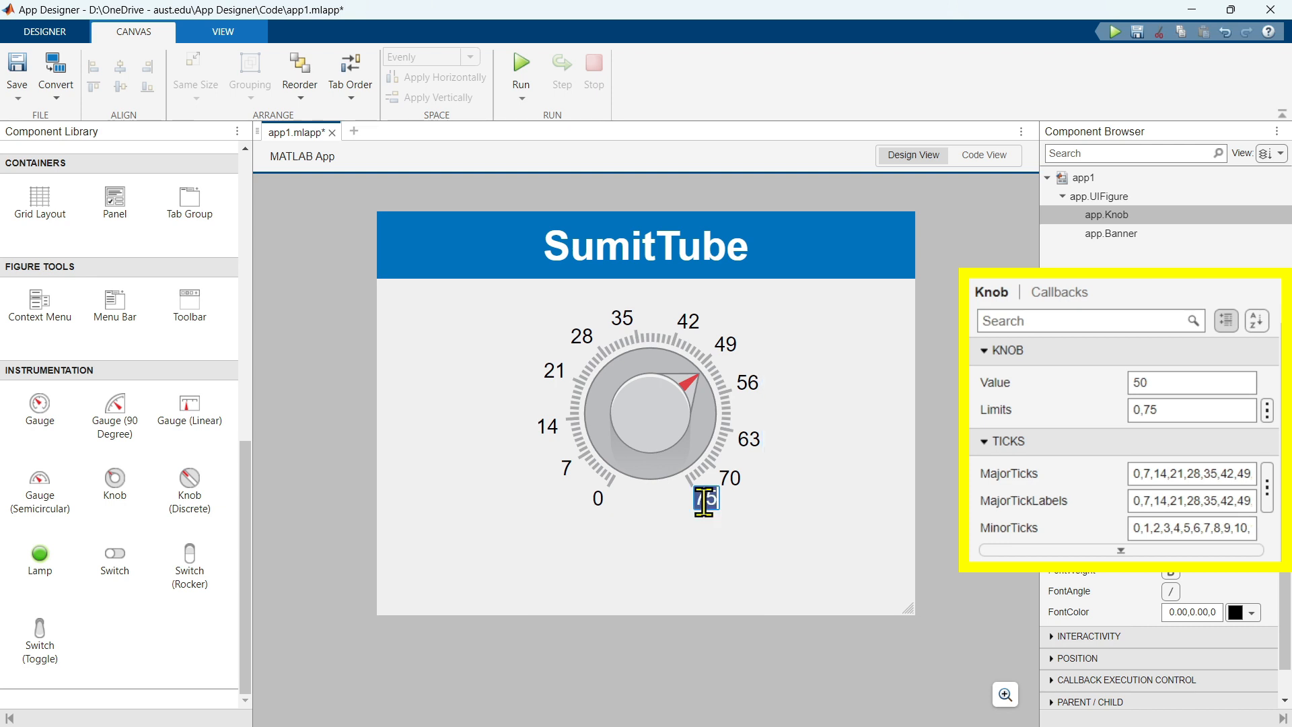
key("BackSpace")
type("100")
key("Return")
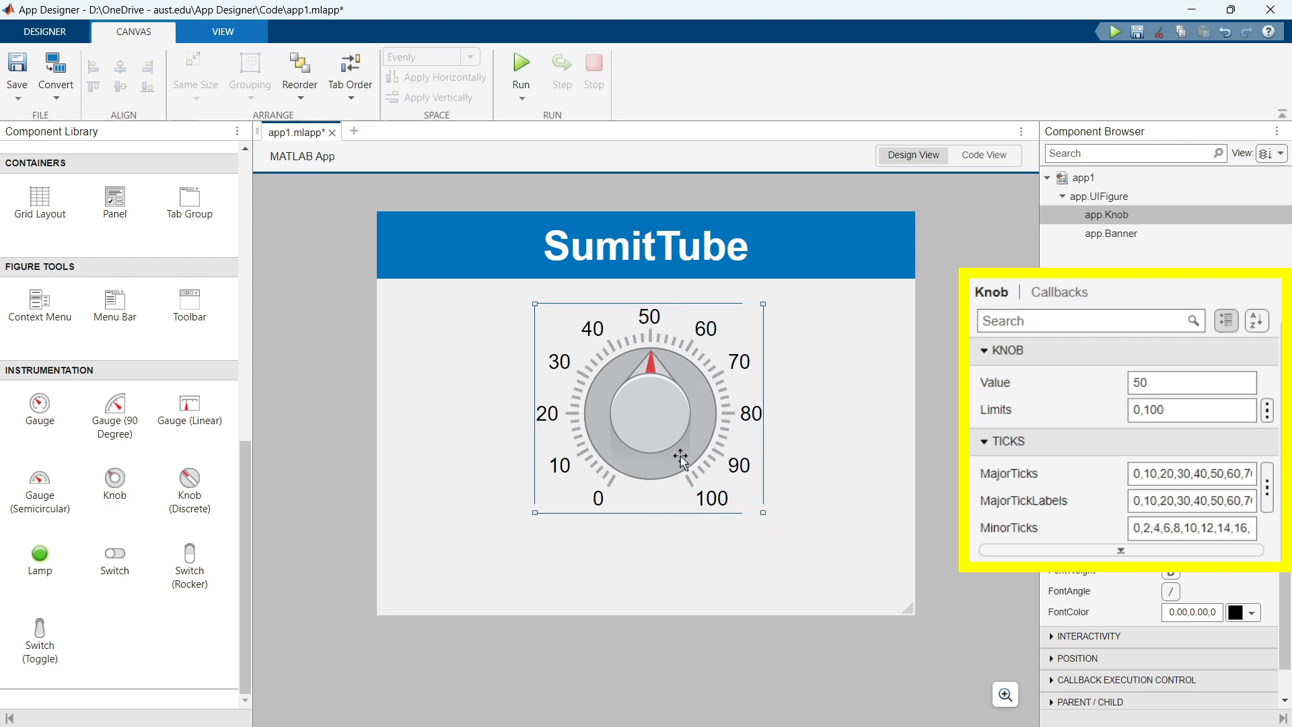
Set the knob's value to 0.
left_click(1153, 383)
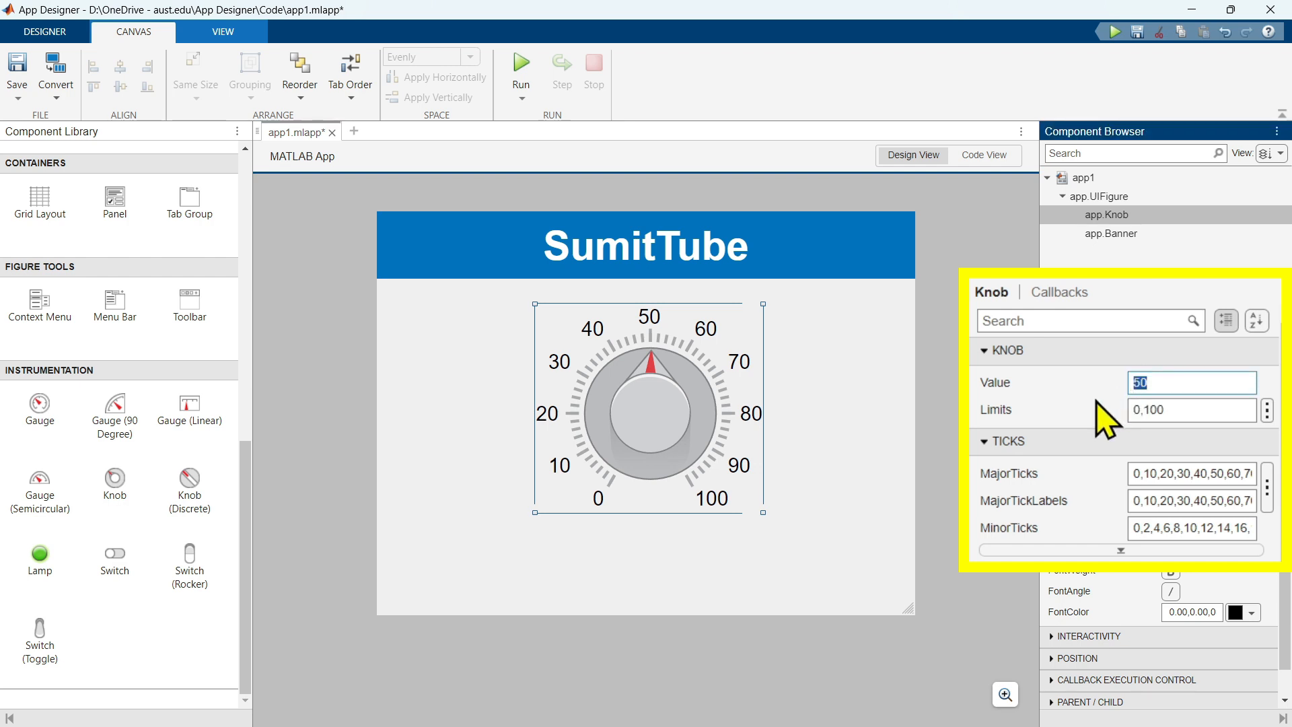
type("0")
key("Return")
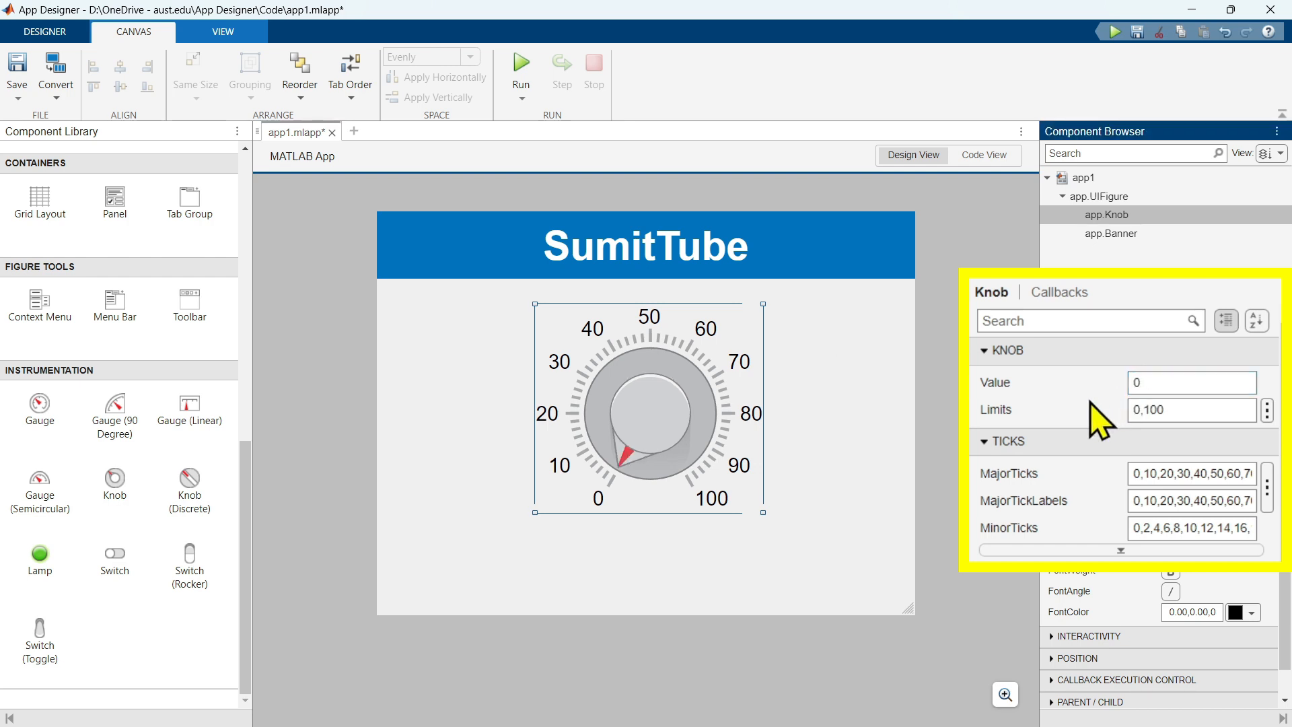
Set the knob's maximum limit to 10 in the limits editor.
left_click(1268, 412)
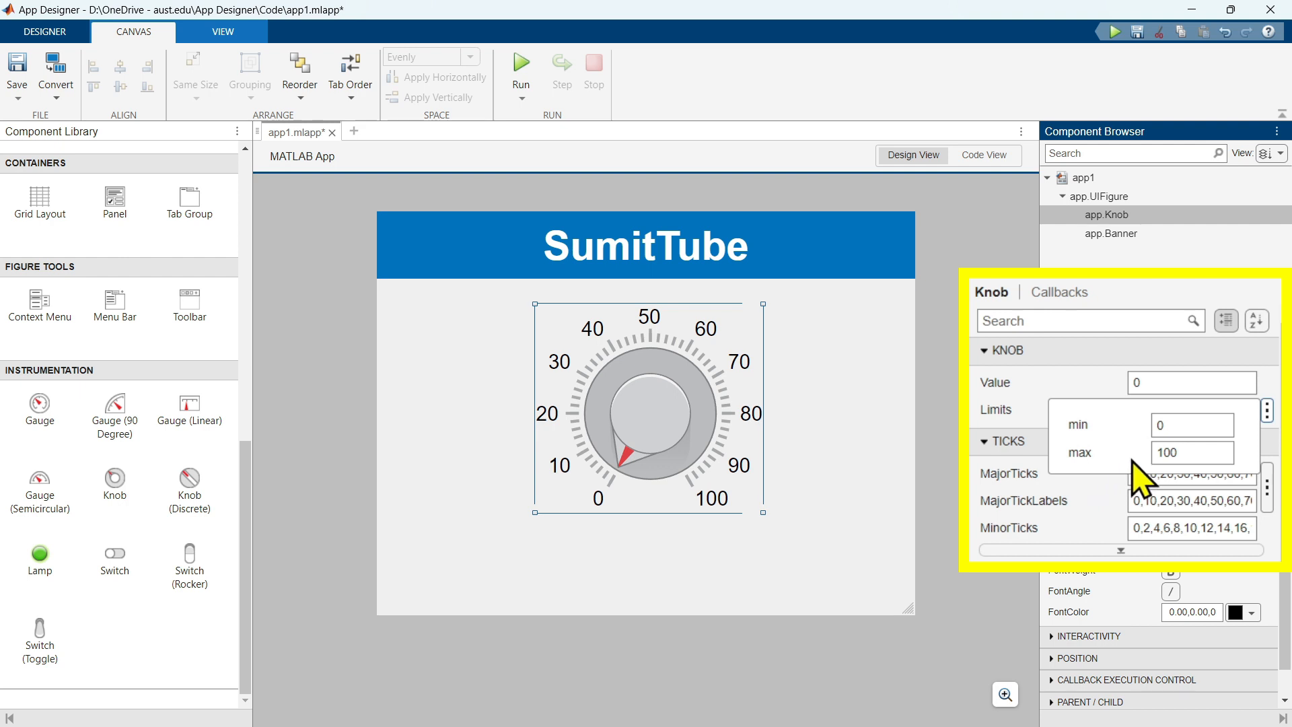
left_click(1194, 452)
key("BackSpace")
key("Return")
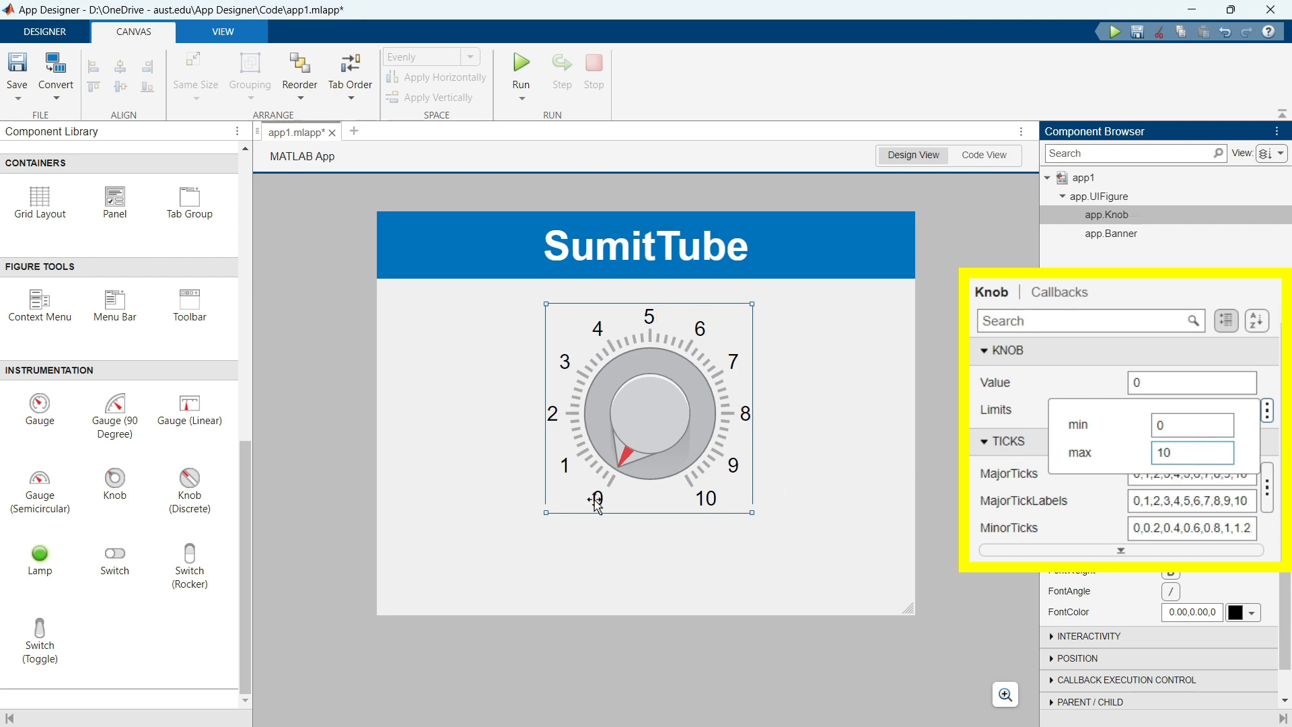